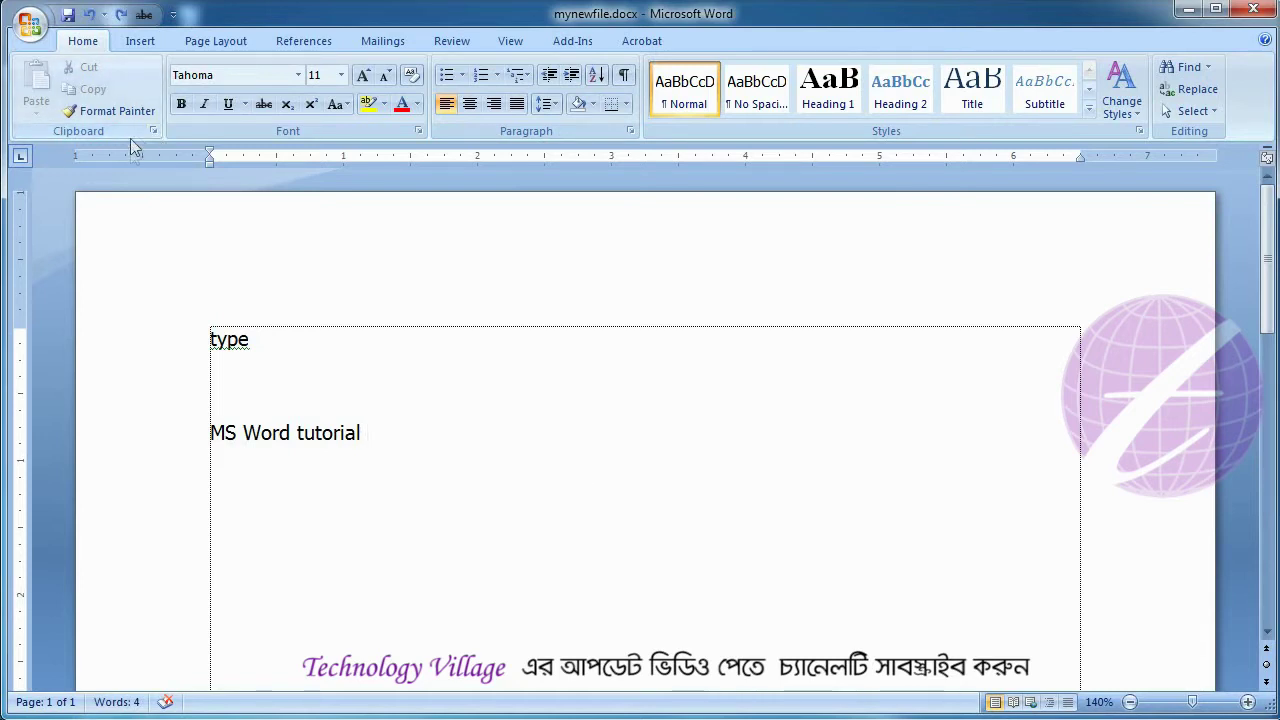
Step: Open the Print dialog for mynewfile.docx from the Office menu
{"action": "left_click", "coordinate": [29, 22]}
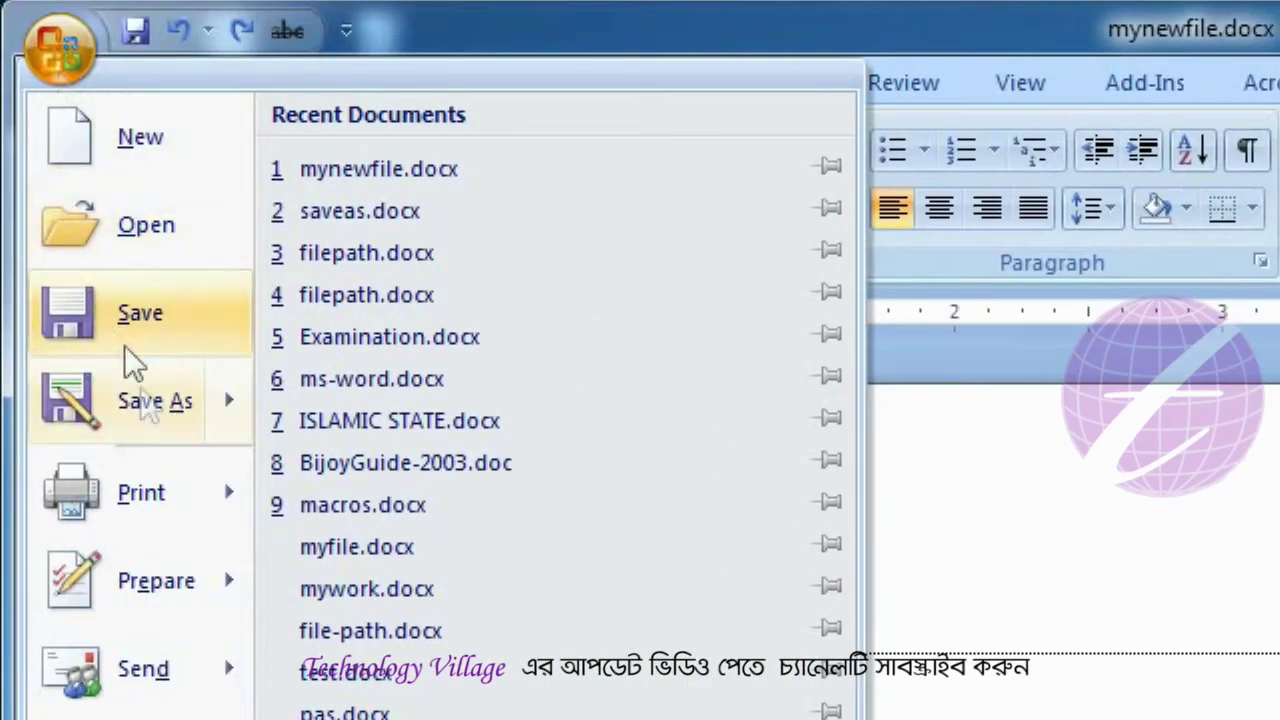
{"action": "mouse_move", "coordinate": [141, 492]}
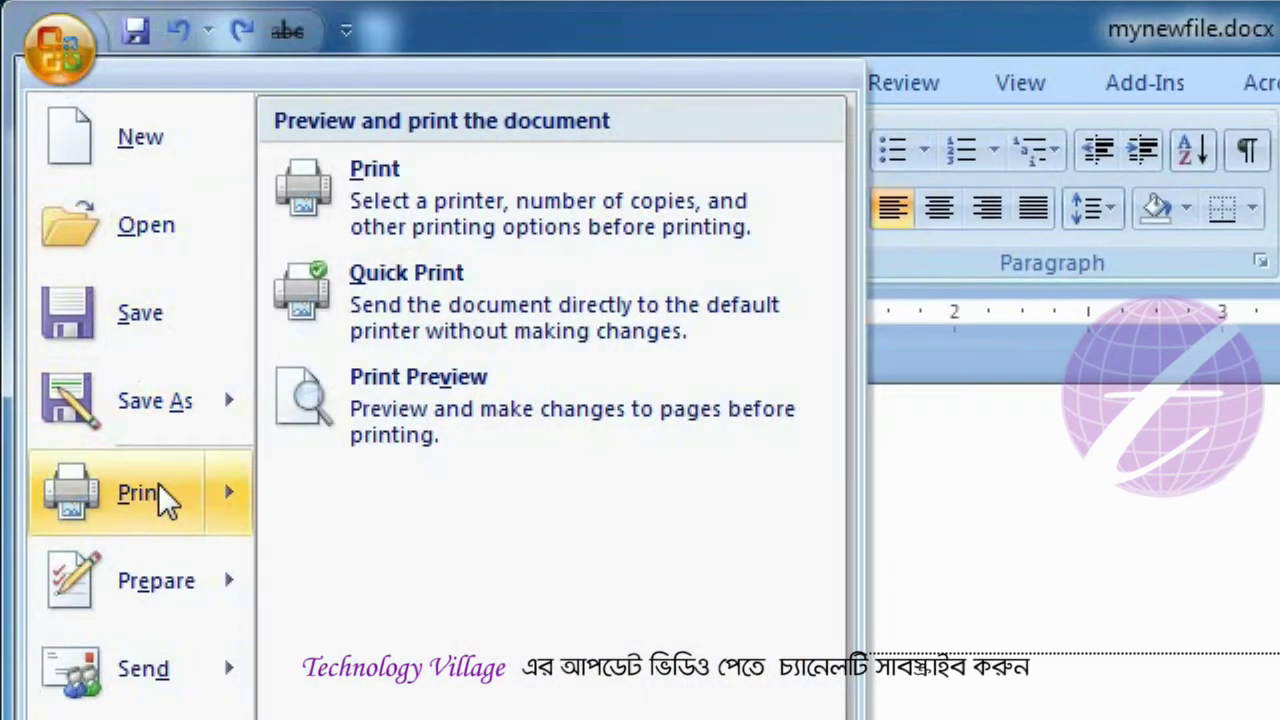
{"action": "left_click", "coordinate": [158, 483]}
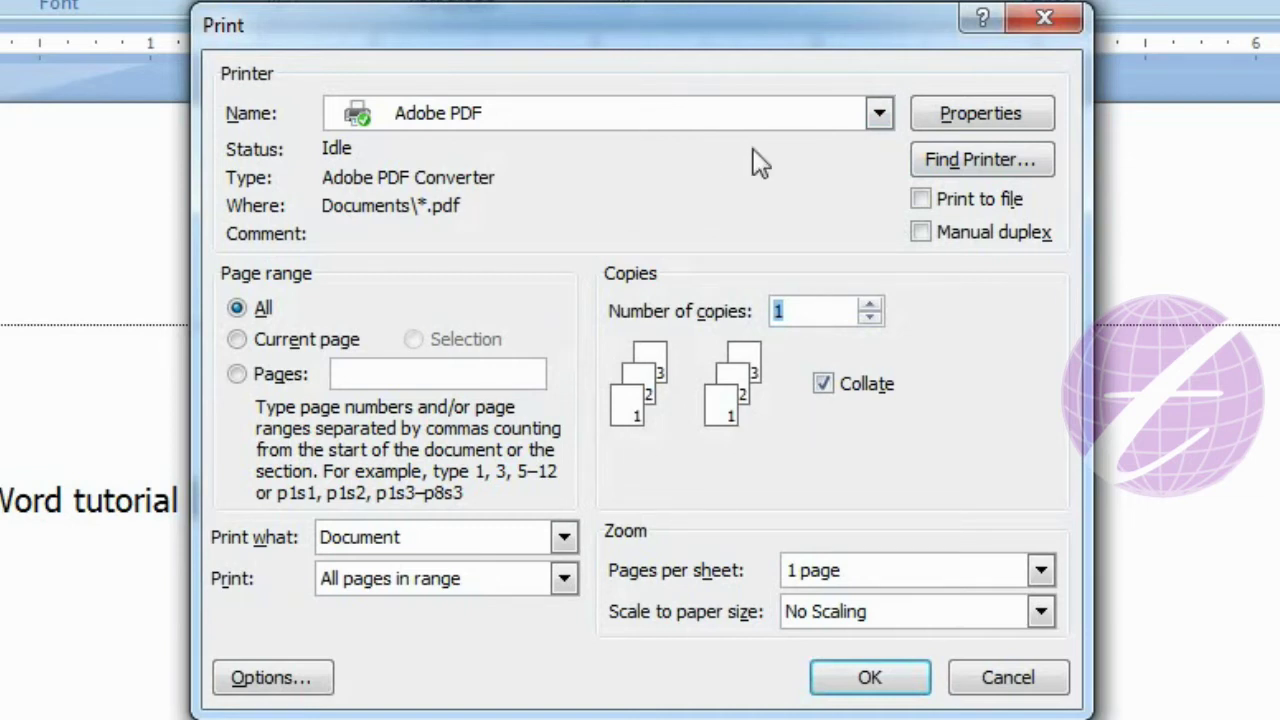
Step: Pick HP LaserJet 2200 Series PCL 5 from the printer Name list
{"action": "left_click", "coordinate": [879, 114]}
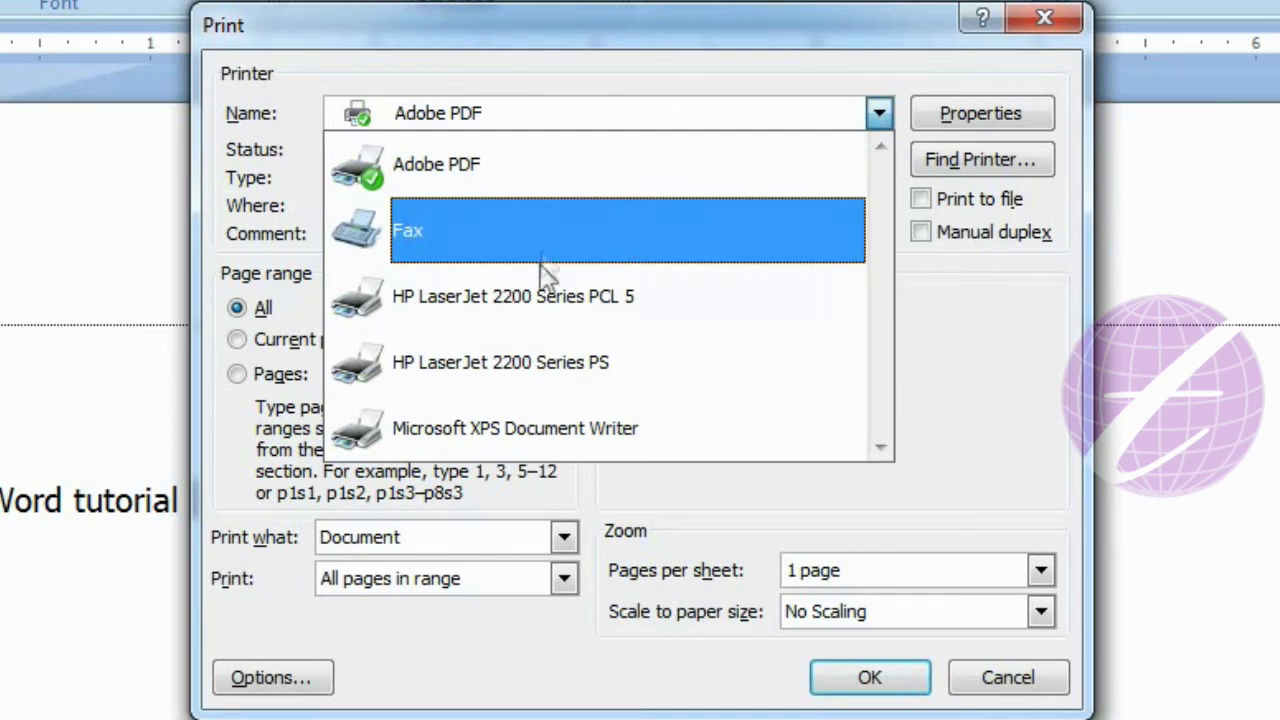
{"action": "left_click", "coordinate": [556, 330]}
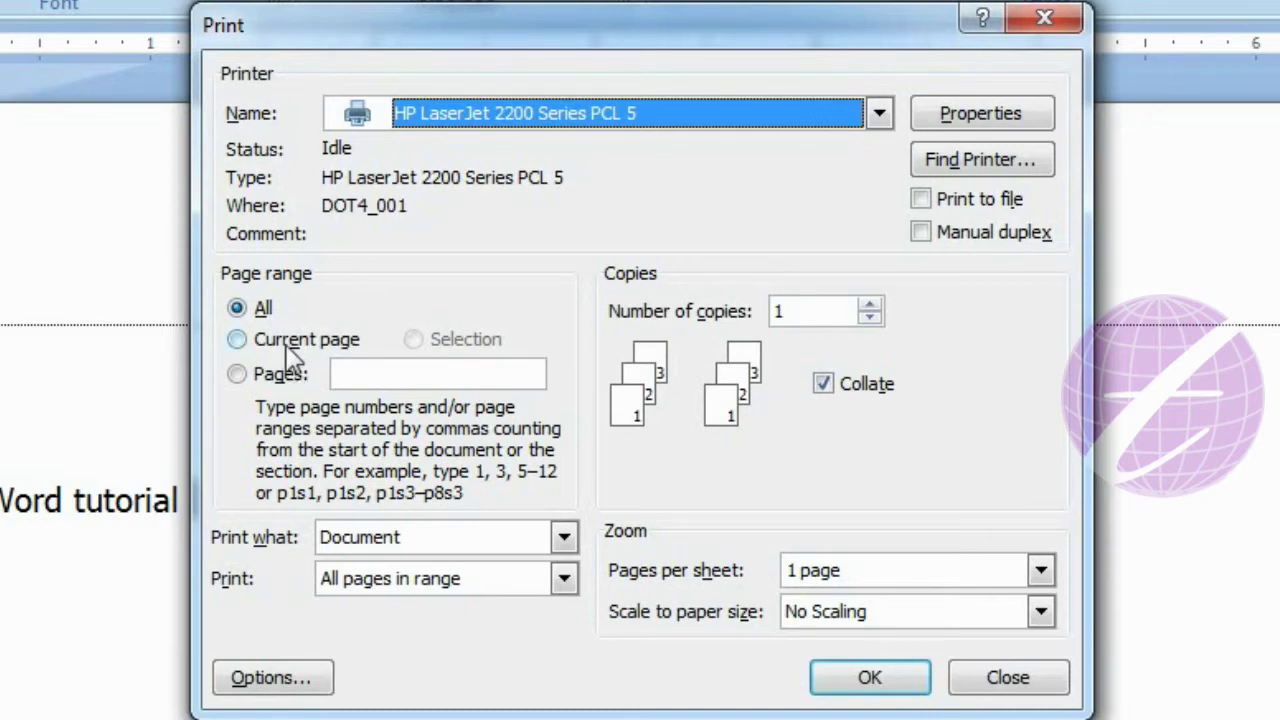
Step: Set the page range to Current page, after briefly trying pages 5-10
{"action": "left_click", "coordinate": [290, 350]}
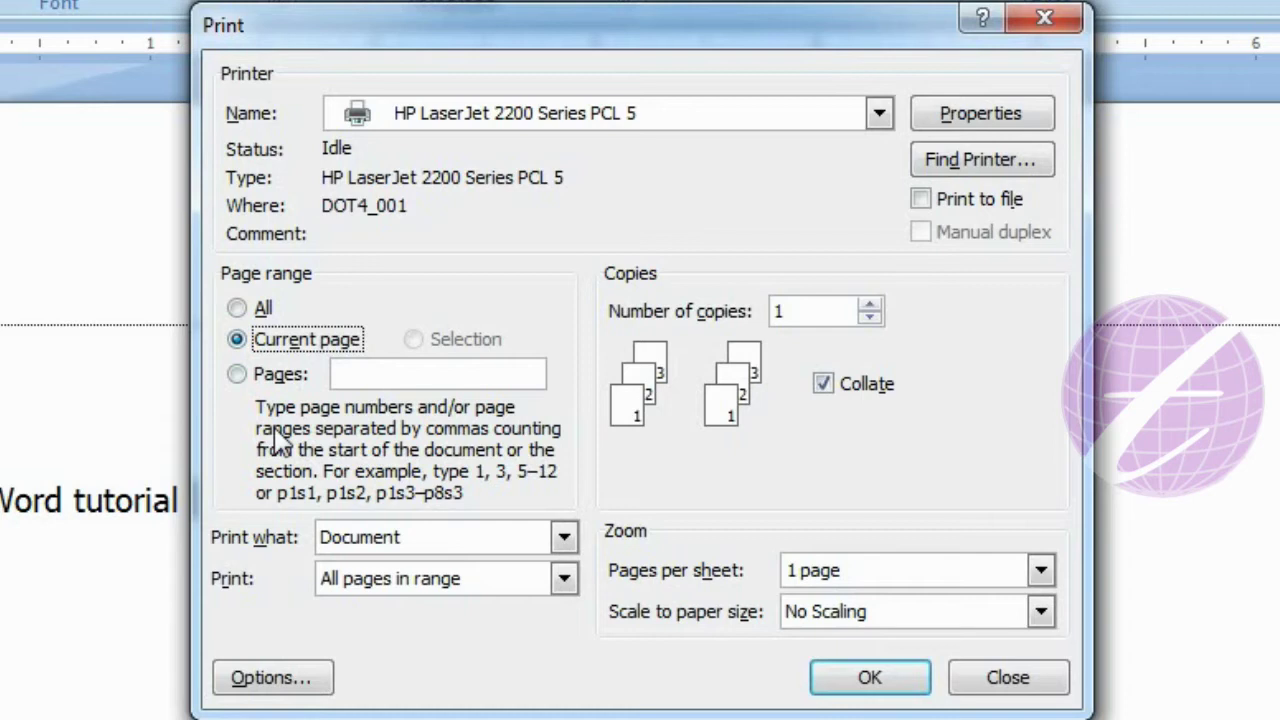
{"action": "left_click", "coordinate": [268, 377]}
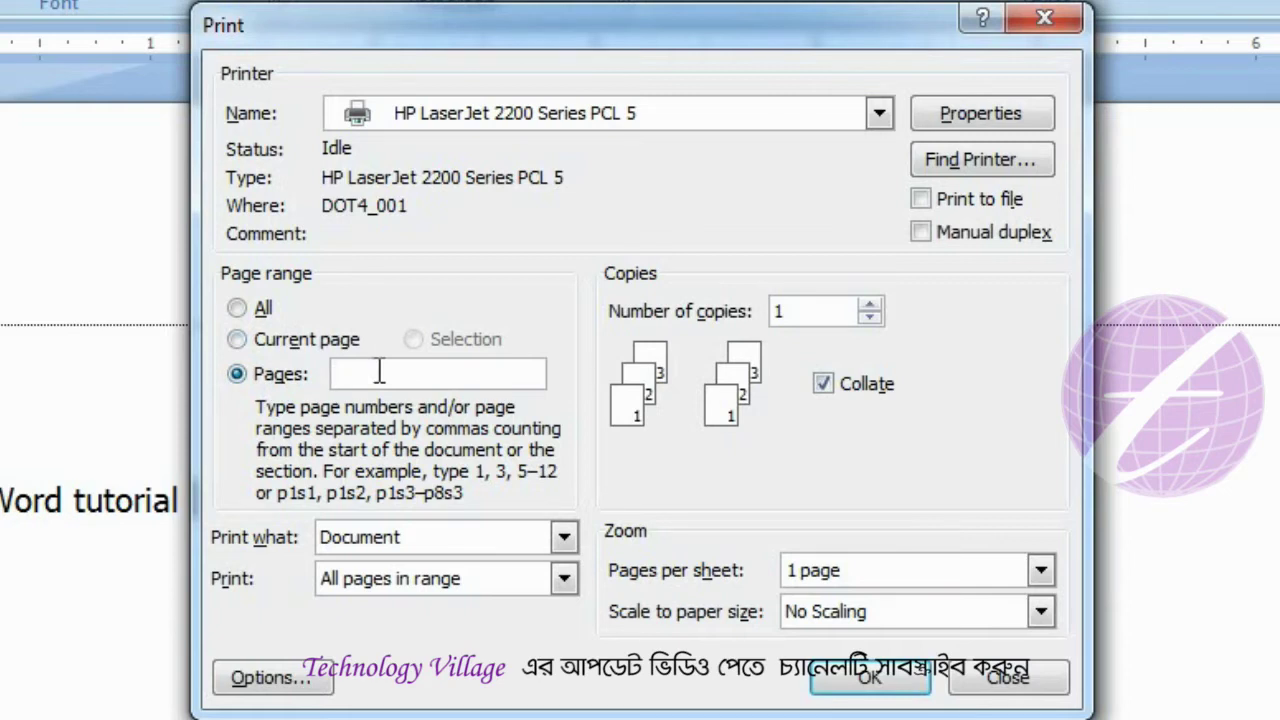
{"action": "type", "text": "5-10"}
{"action": "left_click", "coordinate": [305, 350]}
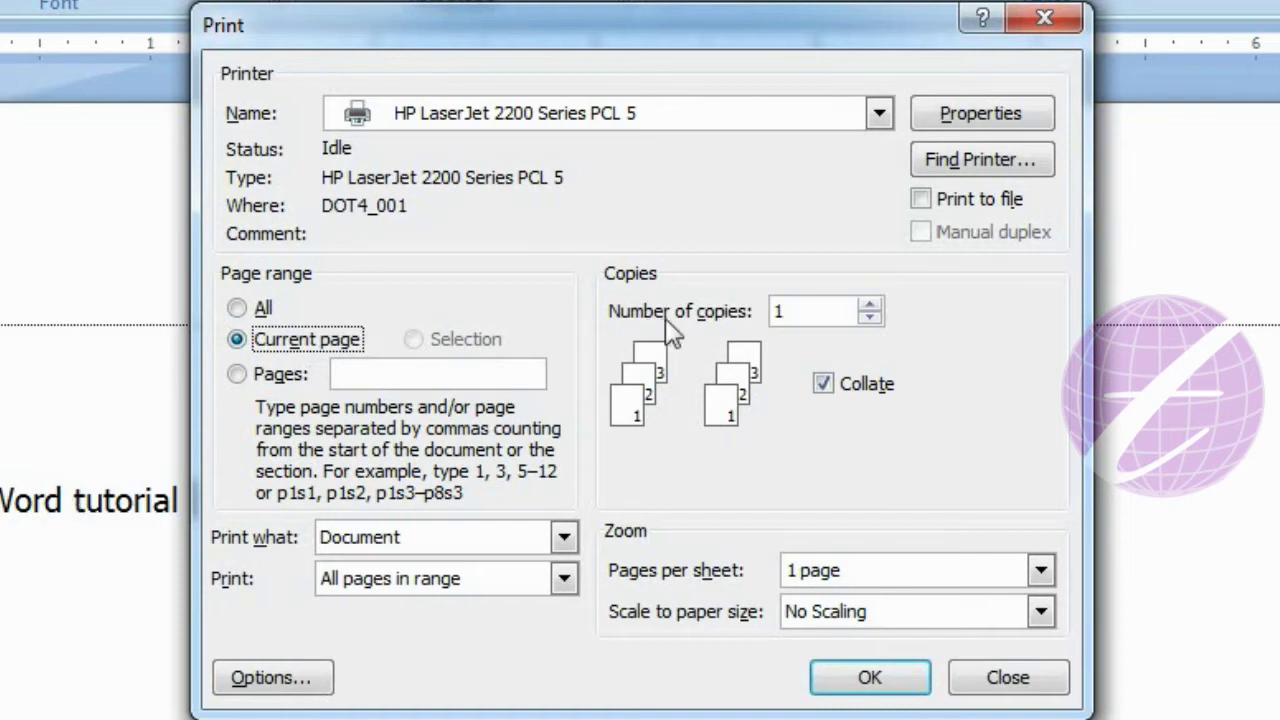
Step: Raise the number of copies to 5 and set the page range back to All
{"action": "left_click", "coordinate": [833, 311]}
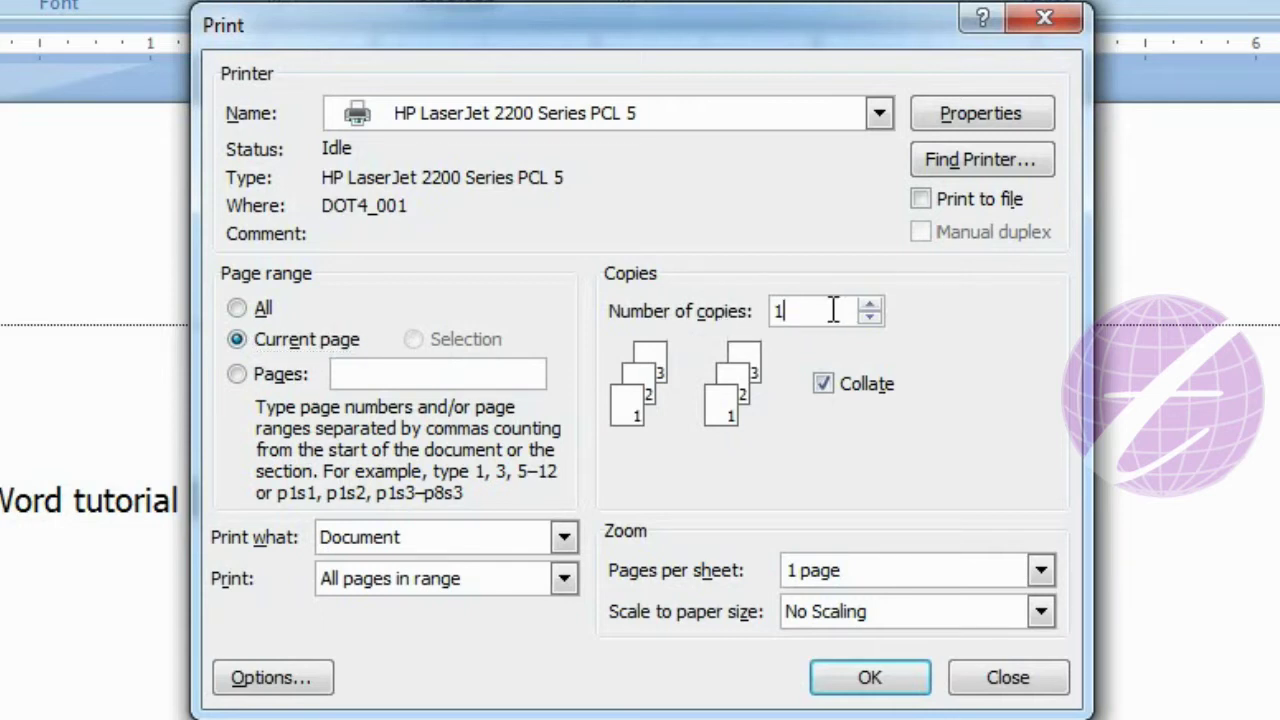
{"action": "left_click", "coordinate": [869, 306]}
{"action": "left_click", "coordinate": [869, 306]}
{"action": "left_click", "coordinate": [869, 306]}
{"action": "left_click", "coordinate": [869, 306]}
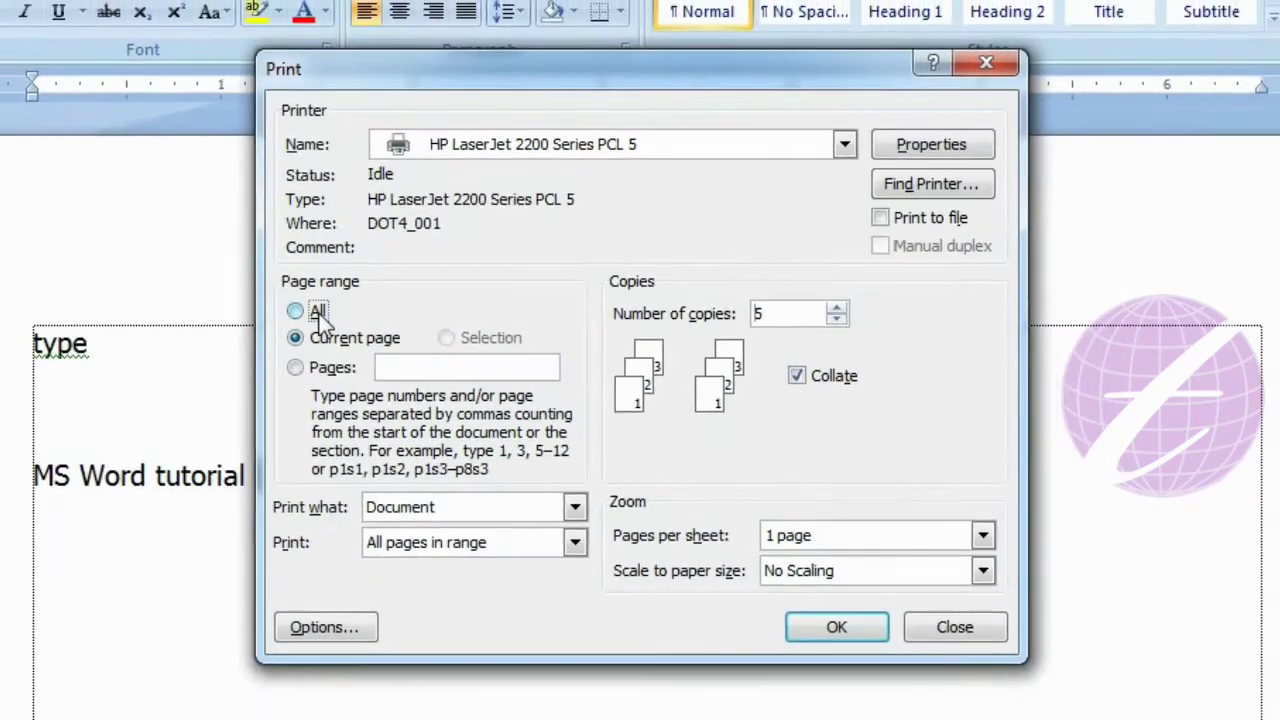
{"action": "left_click", "coordinate": [236, 373]}
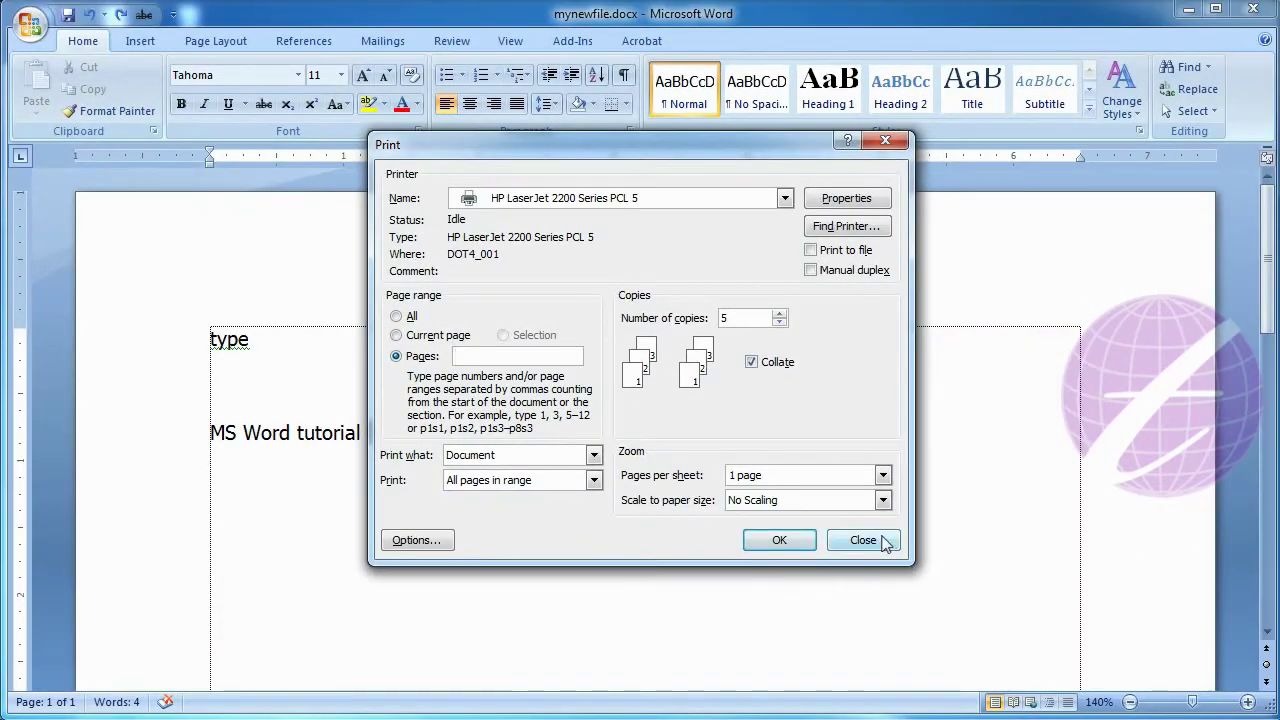
Step: Close the Print dialog, select the 'MS Word tutorial' text, and reopen Print
{"action": "left_click", "coordinate": [887, 541]}
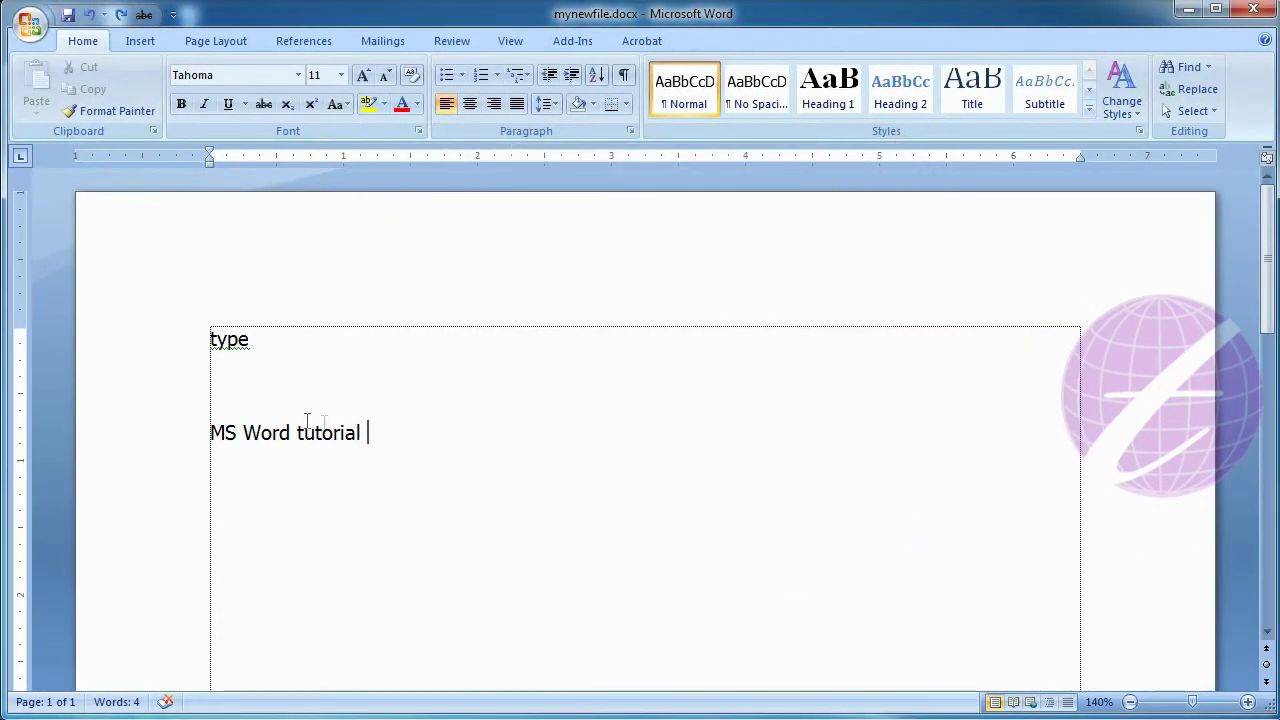
{"action": "left_click_drag", "start_coordinate": [251, 432], "coordinate": [363, 428]}
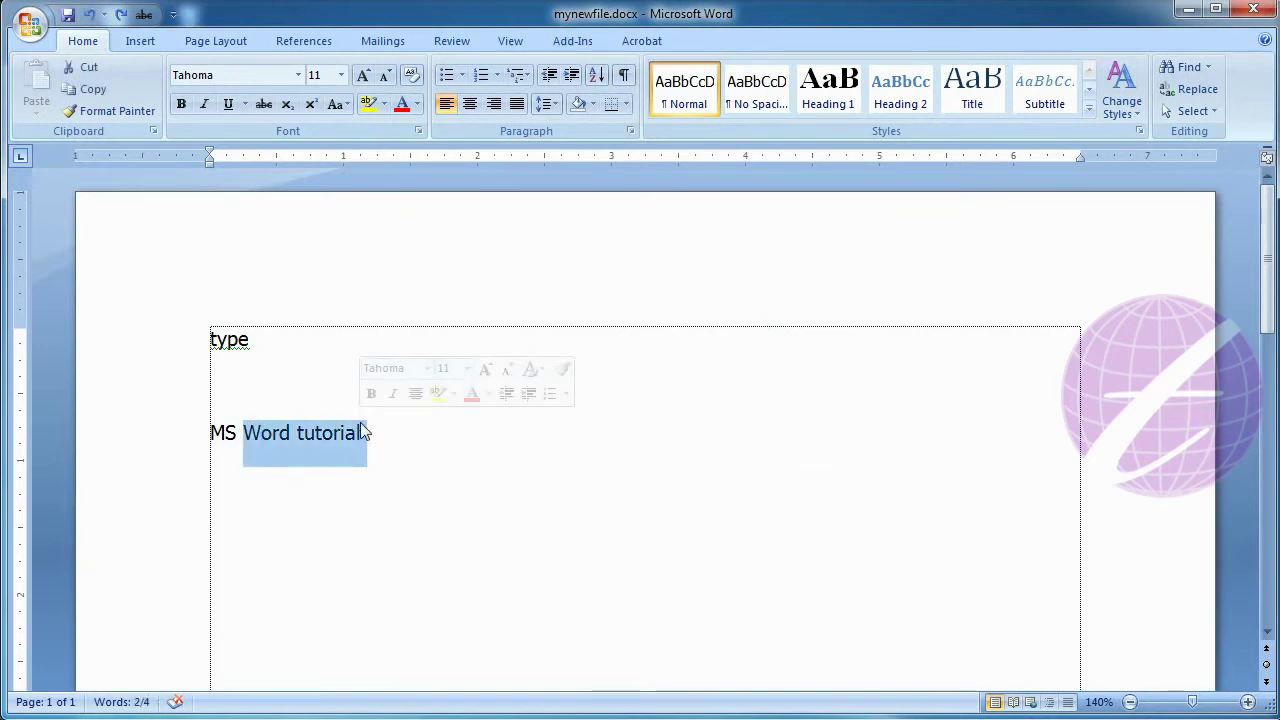
{"action": "left_click", "coordinate": [220, 432]}
{"action": "left_click_drag", "start_coordinate": [211, 432], "coordinate": [360, 437]}
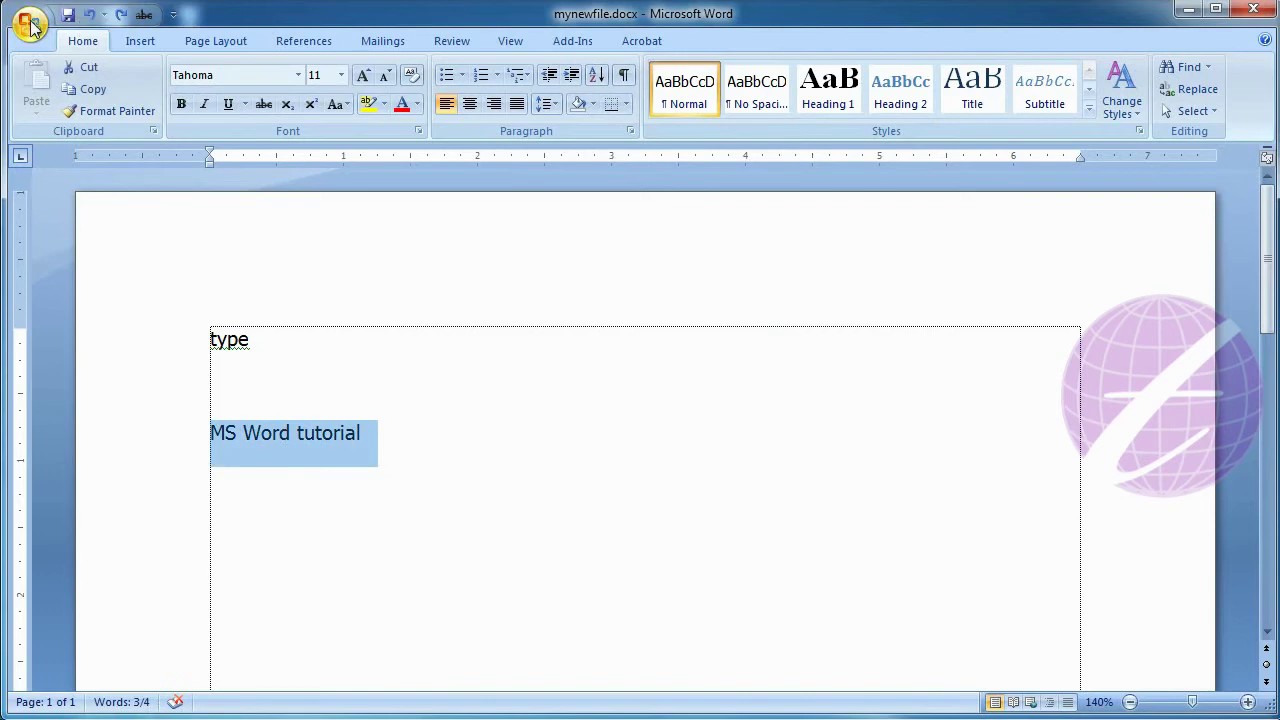
{"action": "left_click", "coordinate": [30, 24]}
{"action": "mouse_move", "coordinate": [70, 246]}
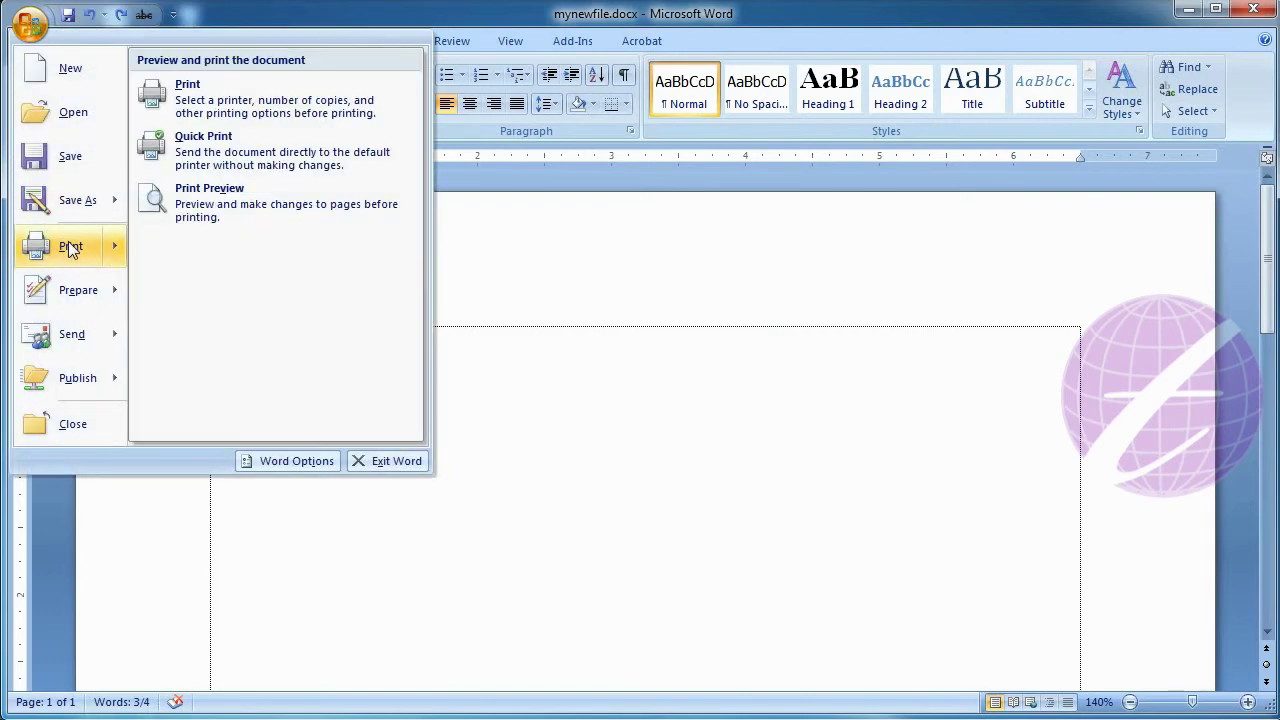
{"action": "left_click", "coordinate": [69, 244]}
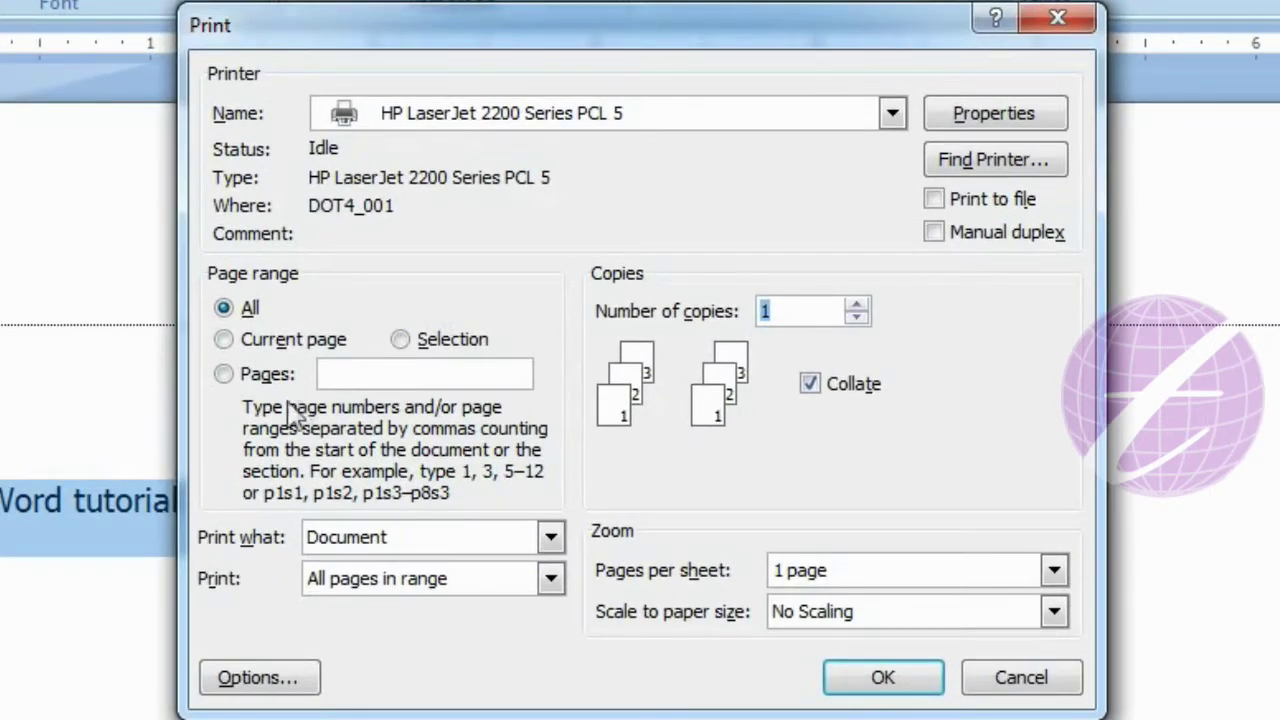
Step: Set the page range to Selection and open the HP printer's Properties
{"action": "left_click", "coordinate": [401, 340]}
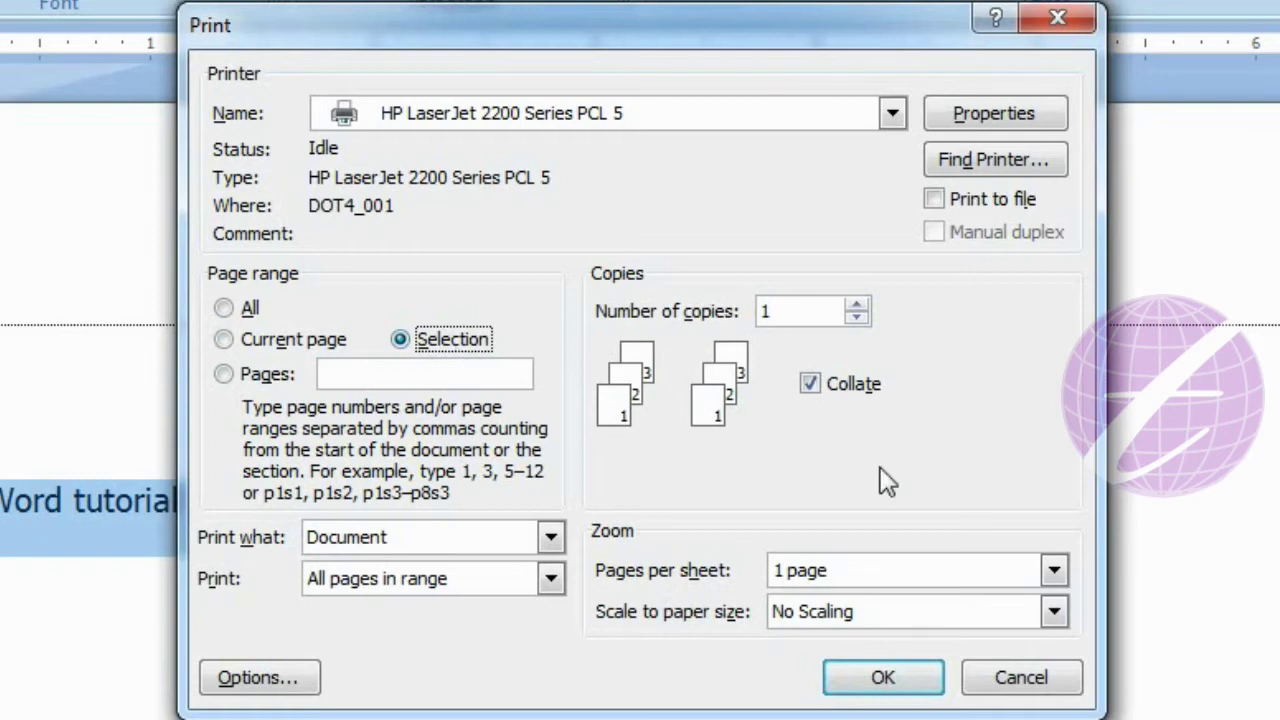
{"action": "left_click", "coordinate": [1010, 118]}
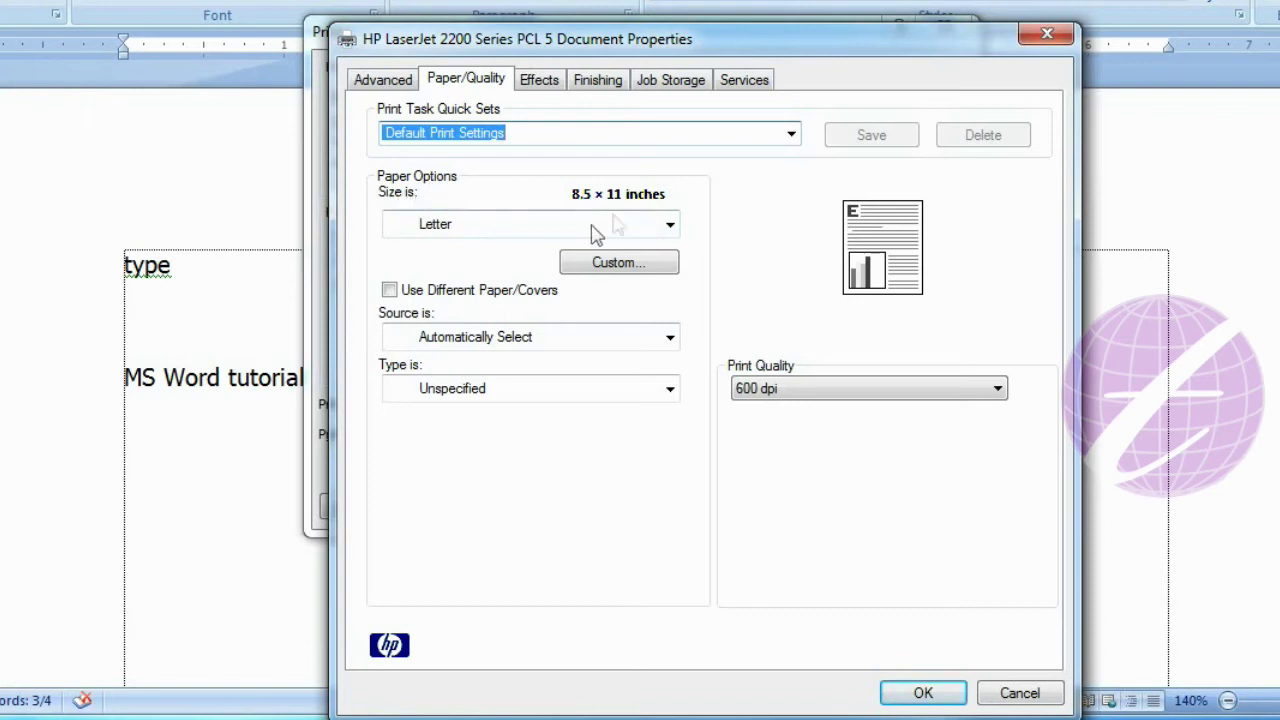
Step: Change the paper size on the Paper/Quality tab from Letter to A4
{"action": "left_click", "coordinate": [668, 226]}
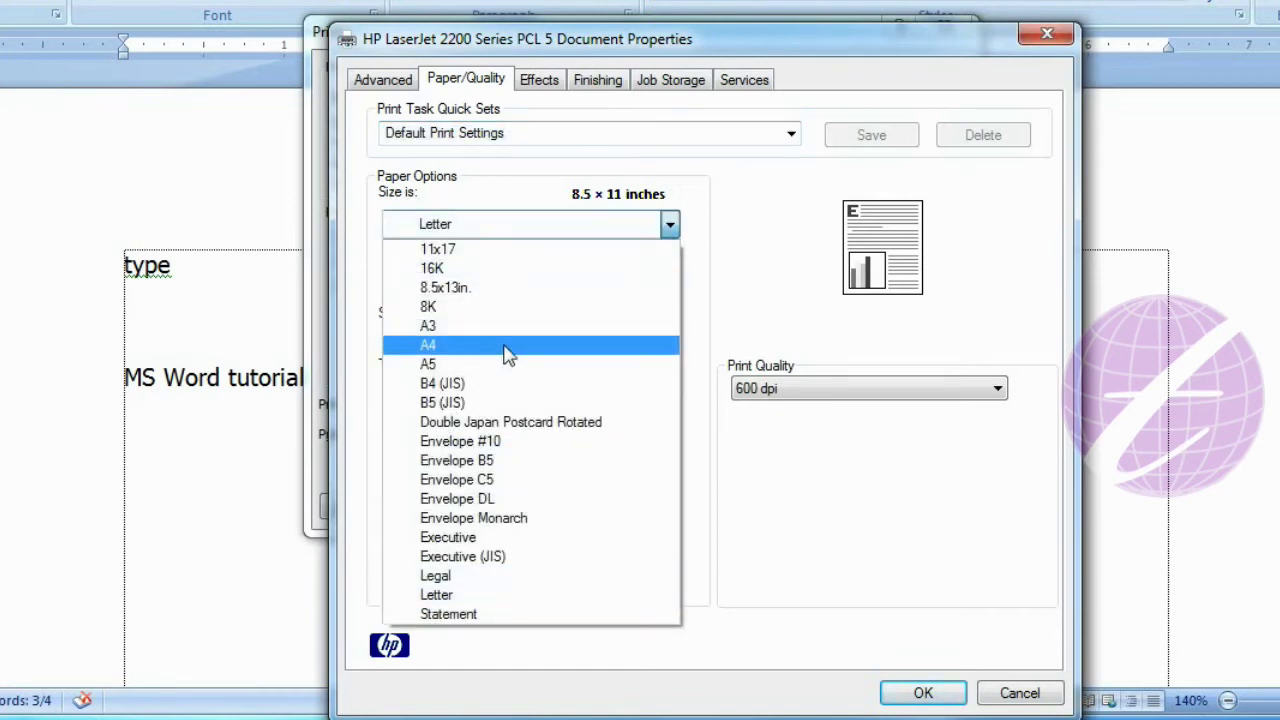
{"action": "left_click", "coordinate": [506, 356]}
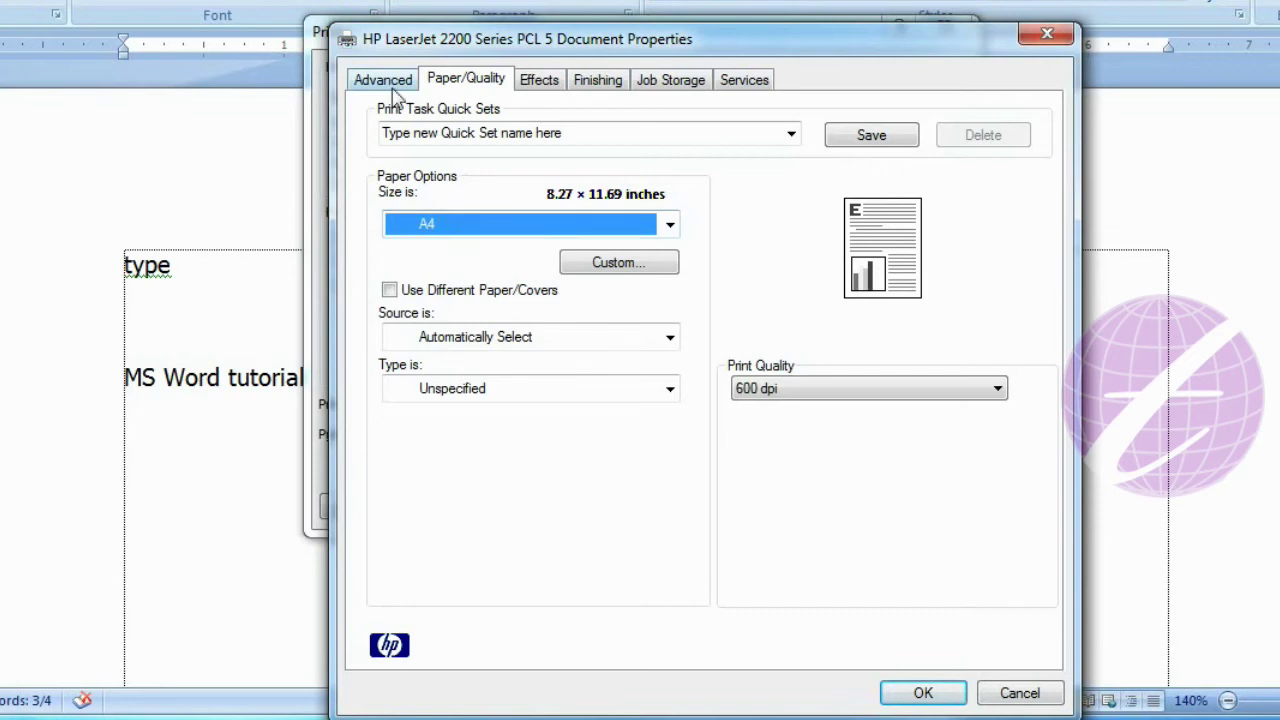
Step: Browse the Effects, Finishing, Job Storage and Advanced tabs, returning to Paper/Quality
{"action": "left_click", "coordinate": [530, 84]}
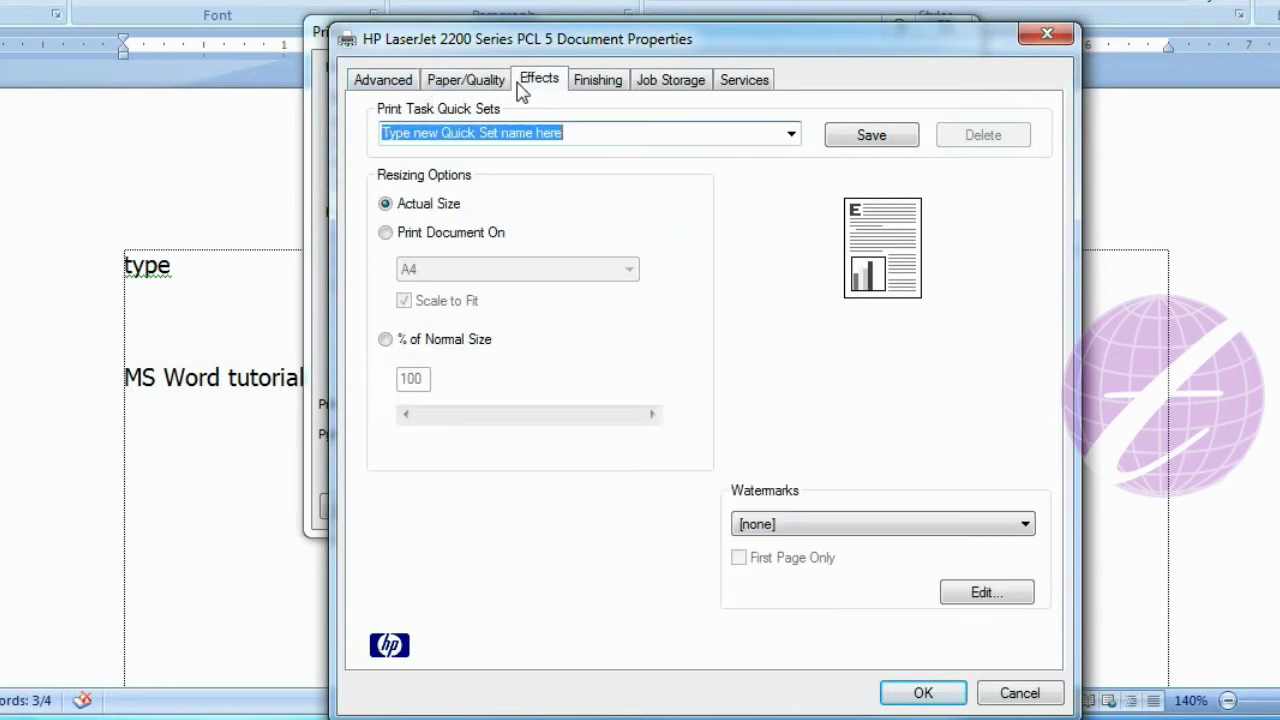
{"action": "left_click", "coordinate": [580, 88]}
{"action": "left_click", "coordinate": [643, 86]}
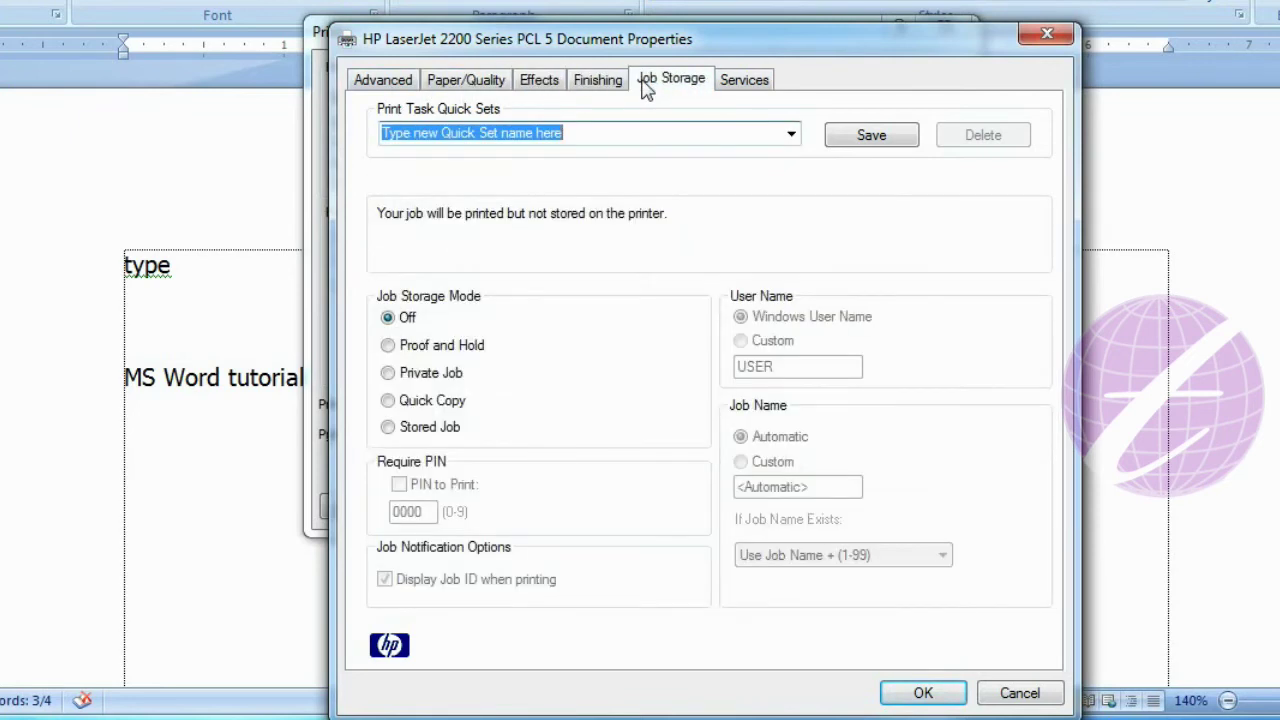
{"action": "left_click", "coordinate": [460, 82]}
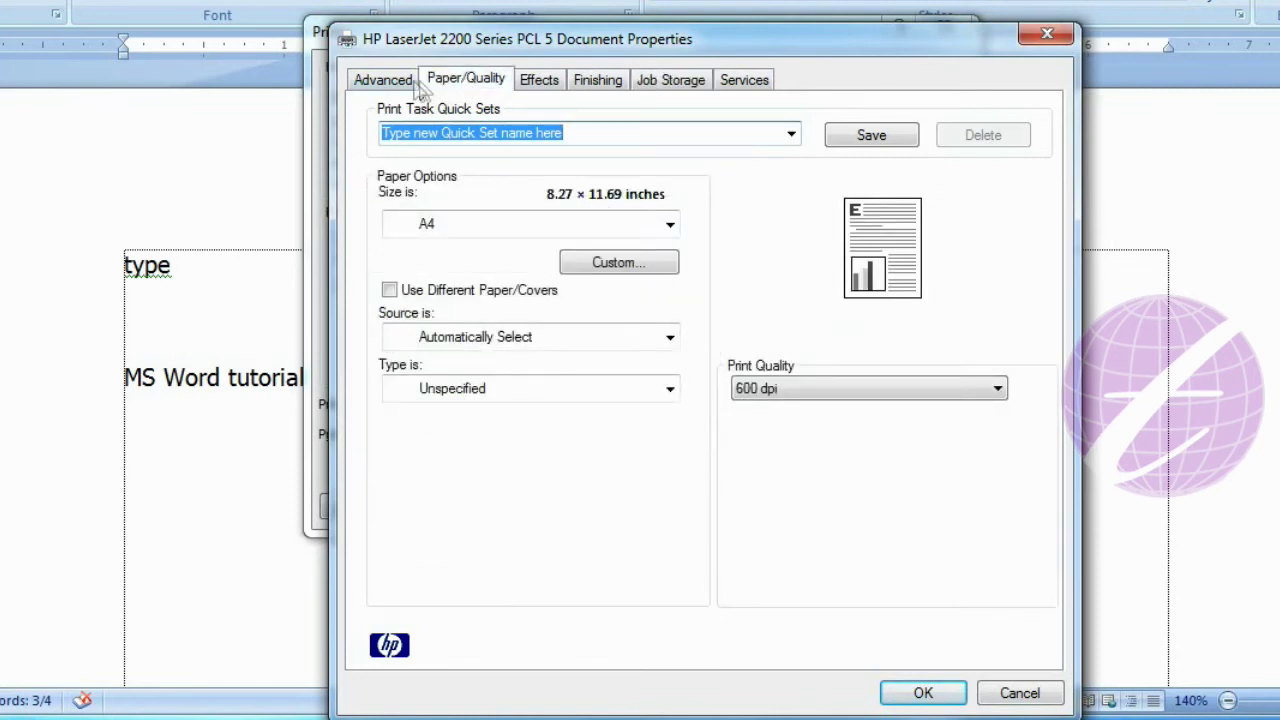
{"action": "left_click", "coordinate": [385, 82]}
{"action": "left_click", "coordinate": [455, 86]}
Step: Lower print quality to 300 dpi and view the Effects resizing options
{"action": "left_click", "coordinate": [808, 396]}
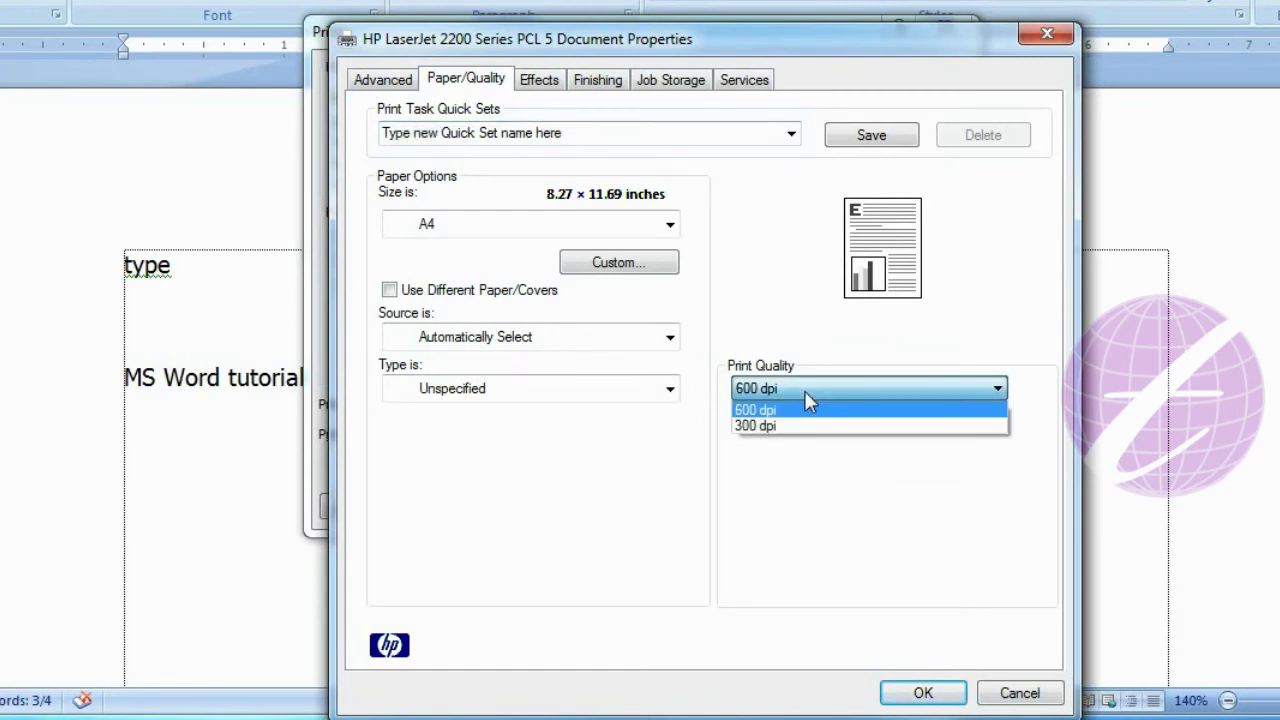
{"action": "left_click", "coordinate": [760, 428]}
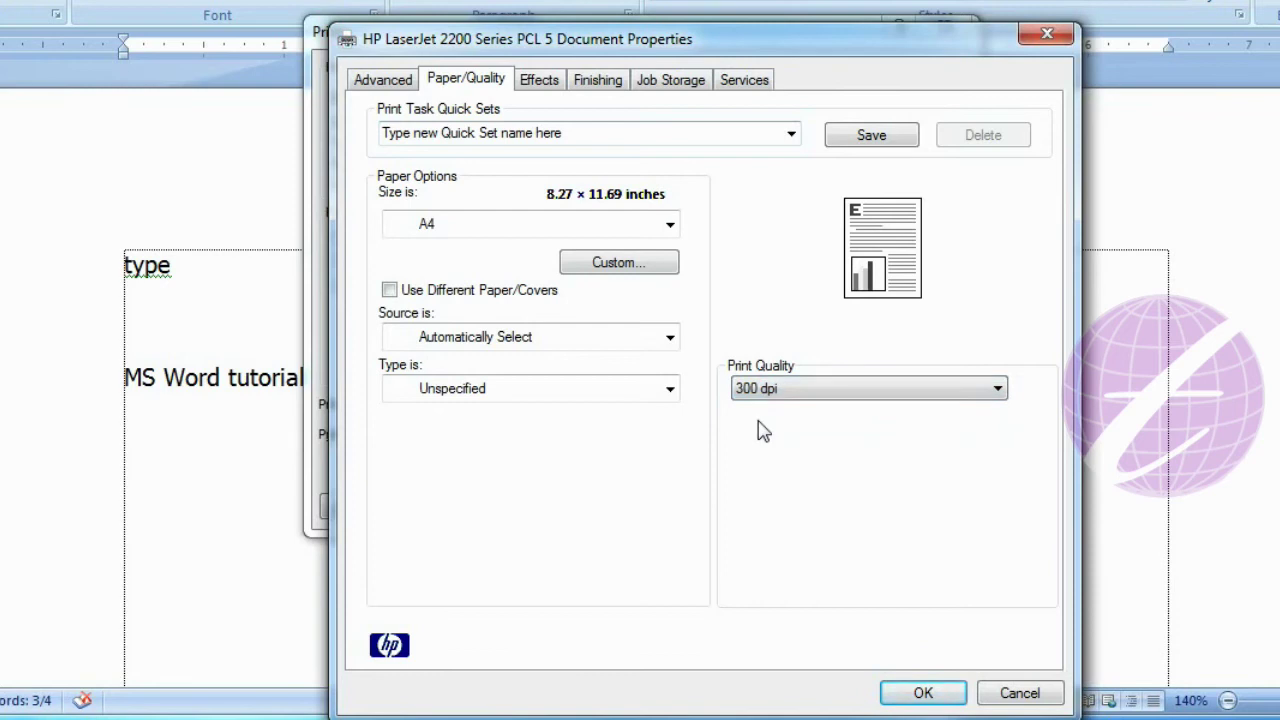
{"action": "left_click", "coordinate": [537, 88]}
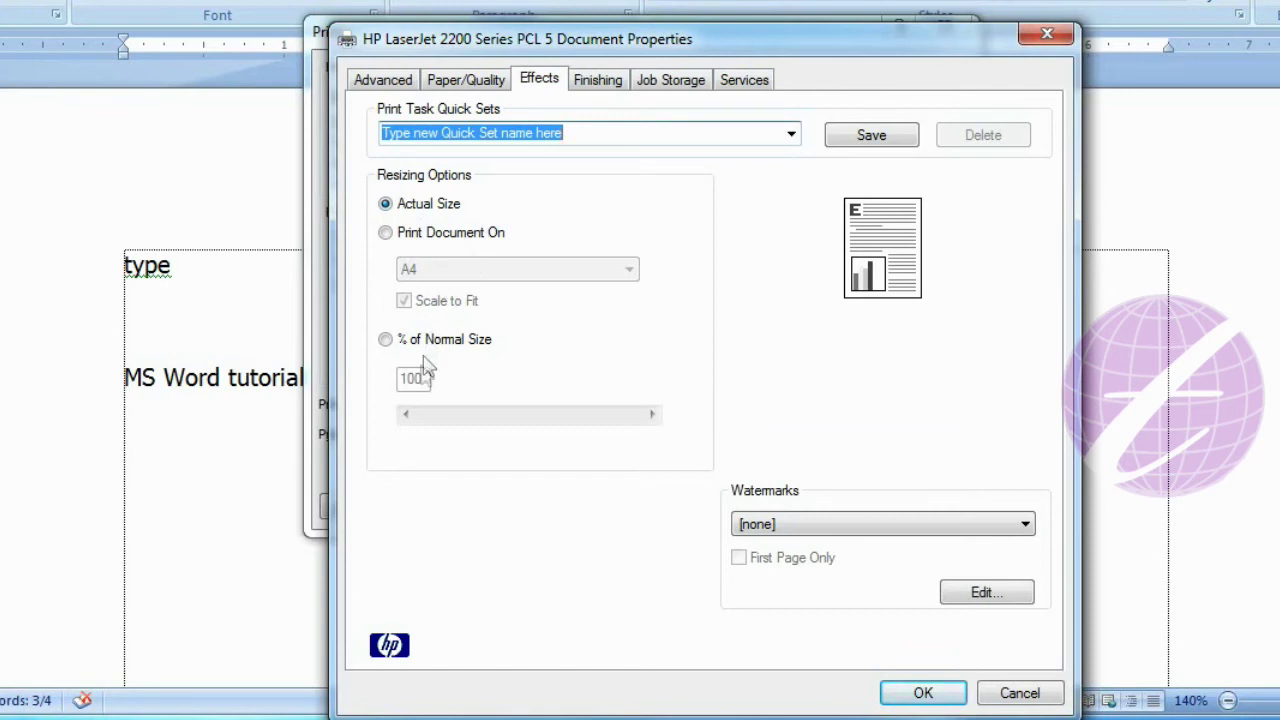
Step: On the Finishing tab, set Landscape orientation and 2 pages per sheet
{"action": "left_click", "coordinate": [603, 86]}
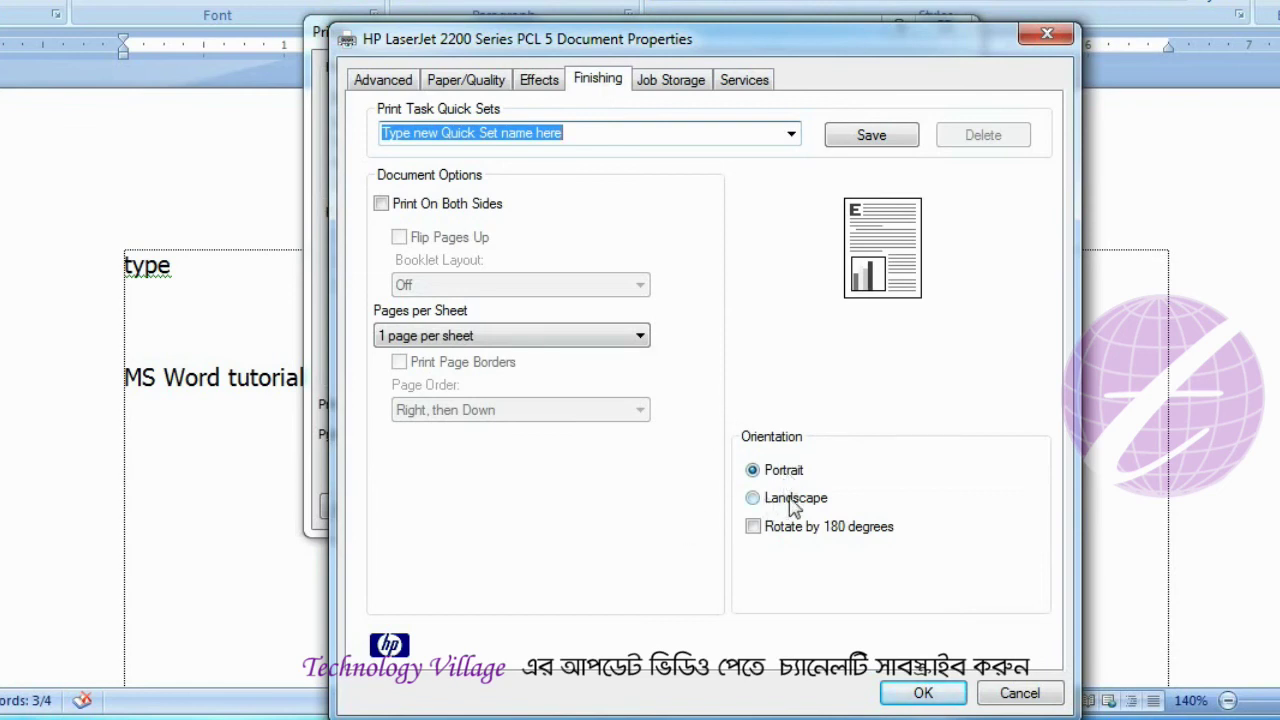
{"action": "left_click", "coordinate": [793, 507]}
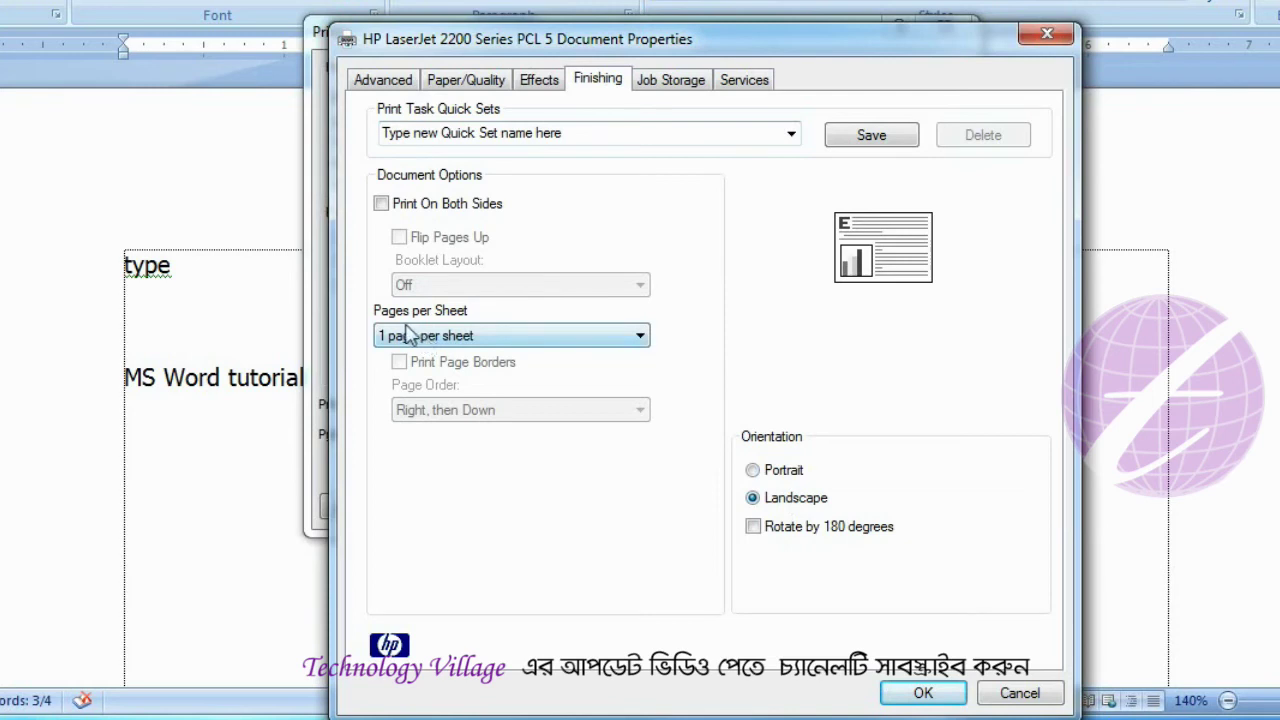
{"action": "left_click", "coordinate": [477, 338]}
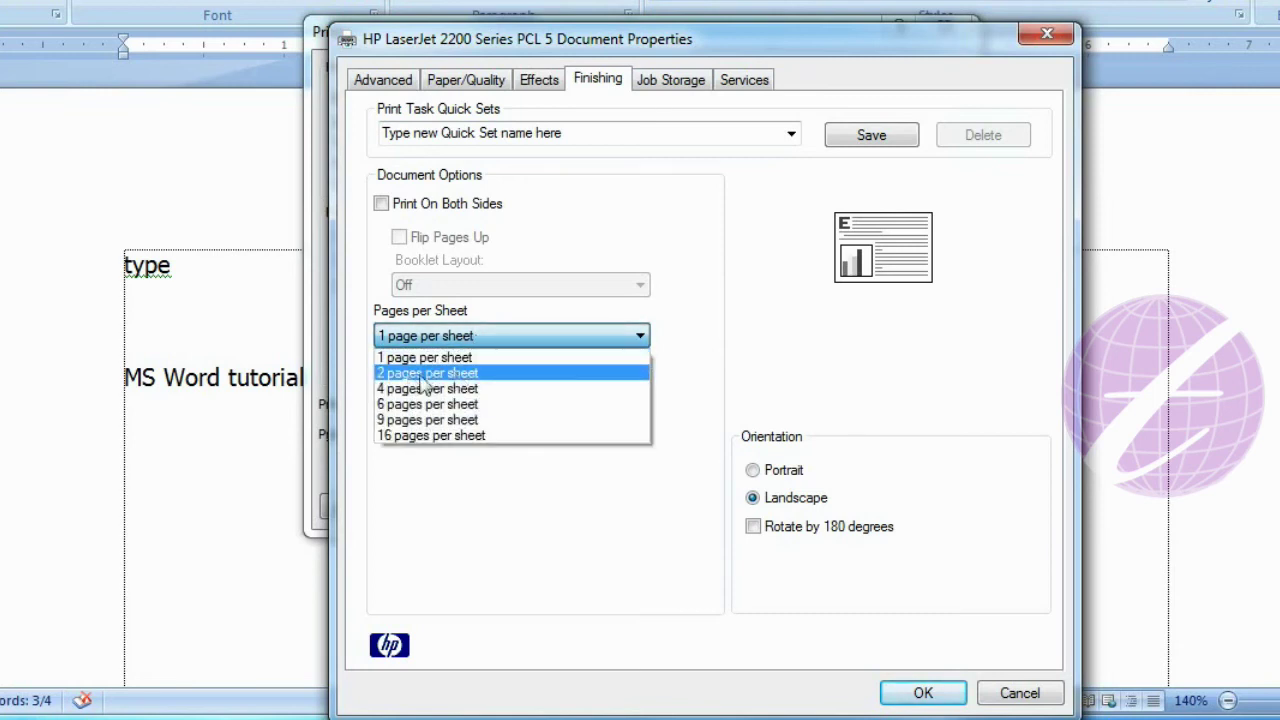
{"action": "left_click", "coordinate": [428, 375]}
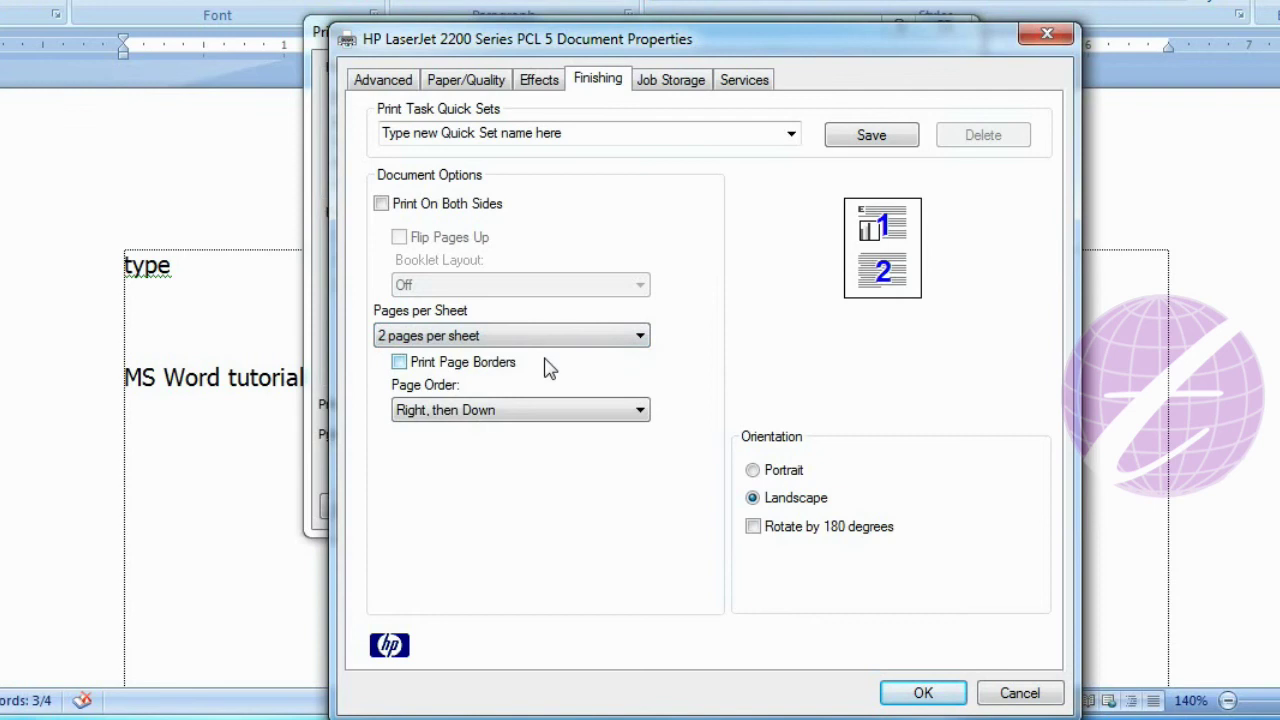
{"action": "left_click", "coordinate": [674, 84]}
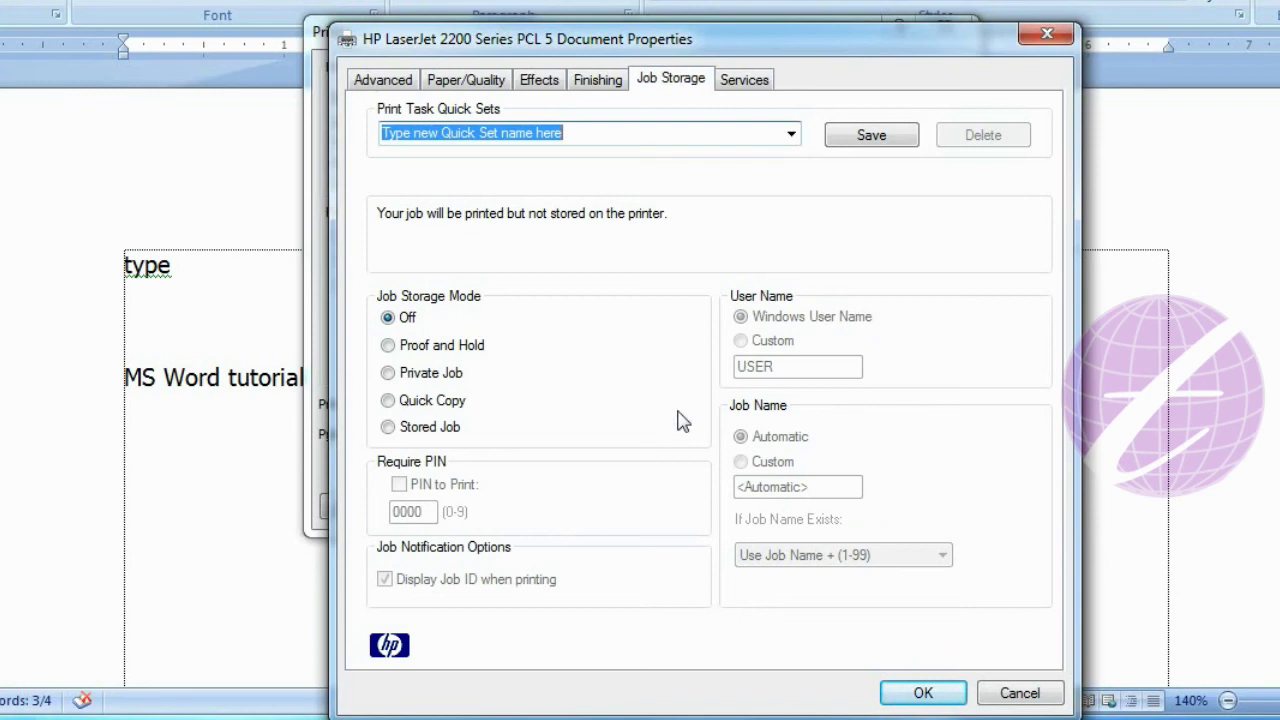
Step: Cancel the HP Document Properties twice, then cancel the Print dialog without printing
{"action": "left_click", "coordinate": [1016, 692]}
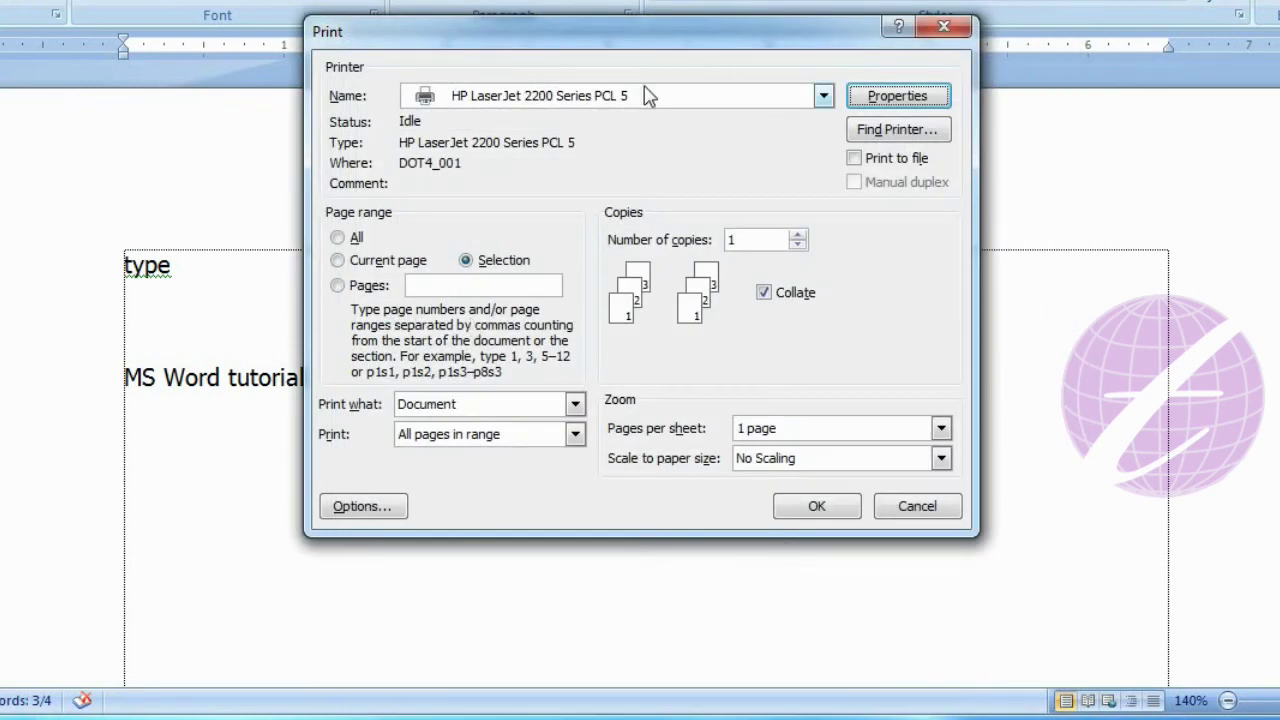
{"action": "left_click", "coordinate": [888, 98]}
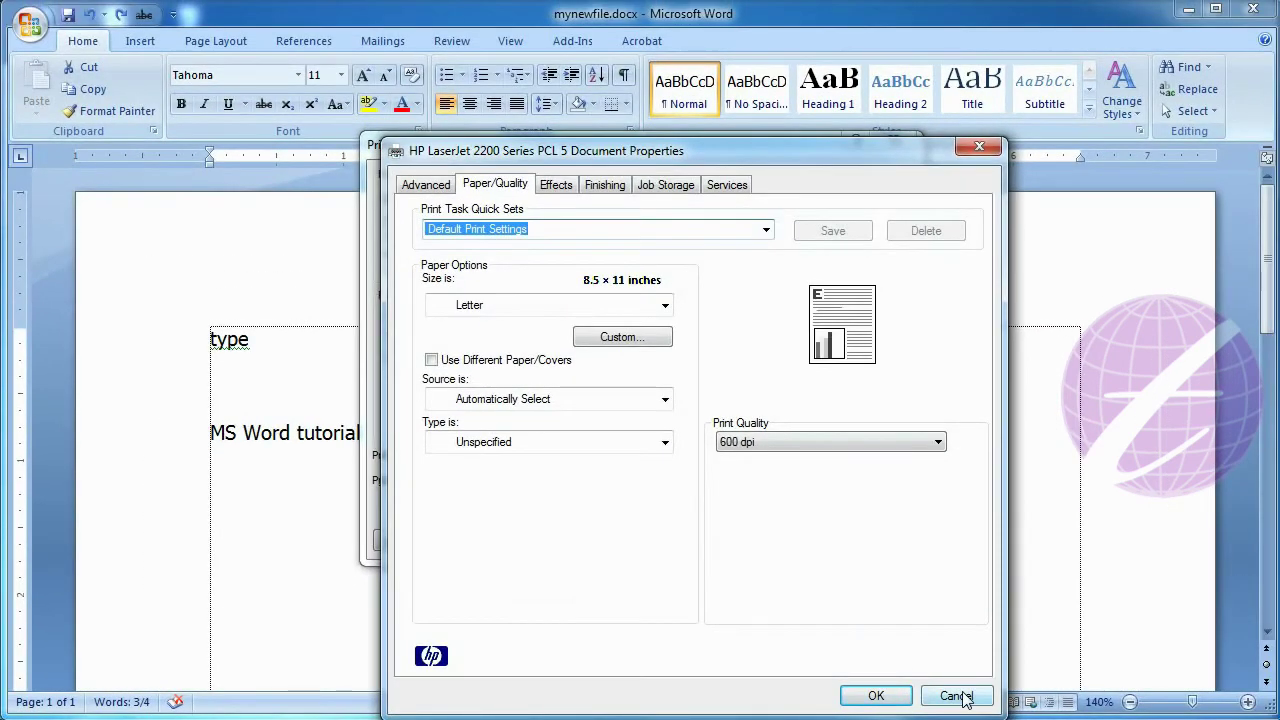
{"action": "left_click", "coordinate": [958, 697]}
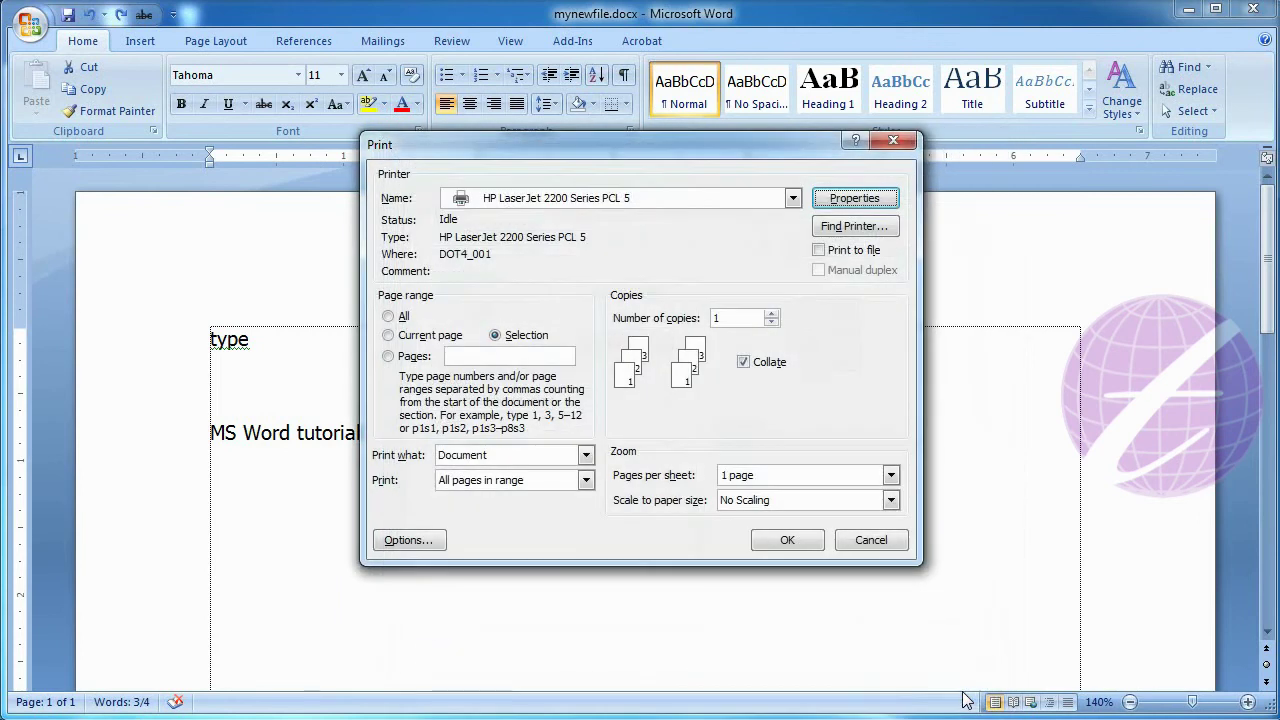
{"action": "left_click", "coordinate": [870, 540]}
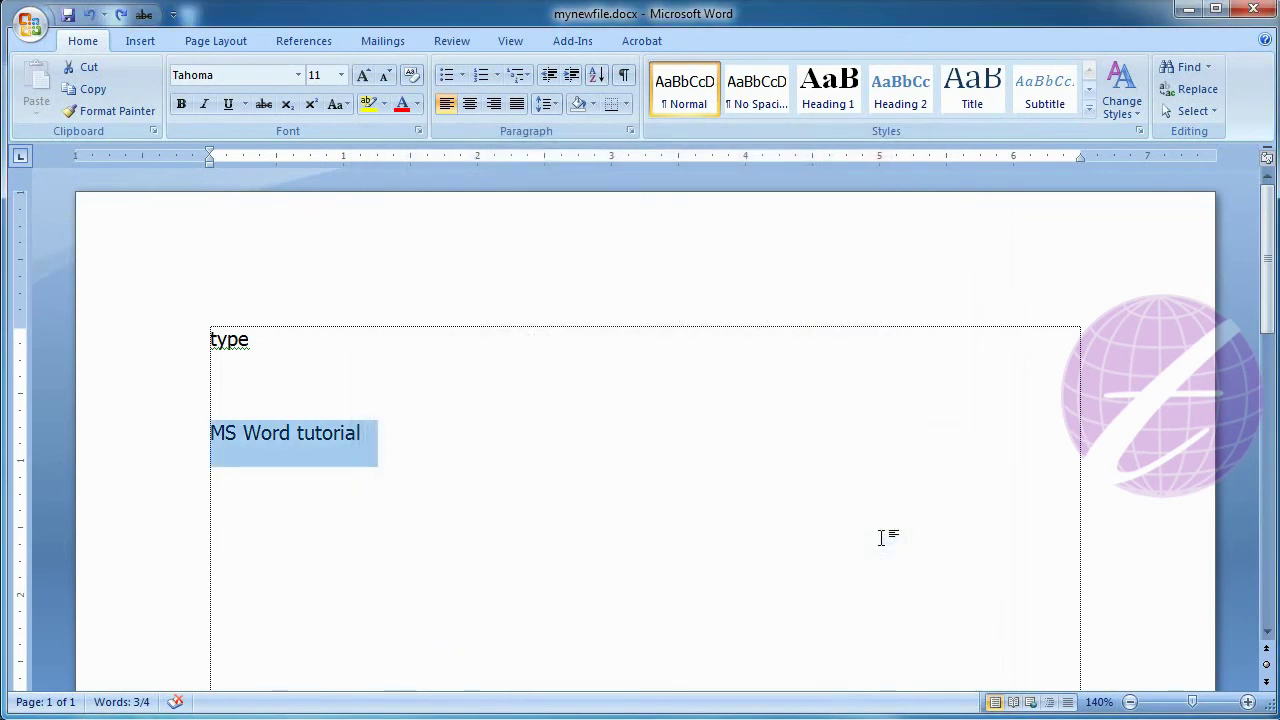